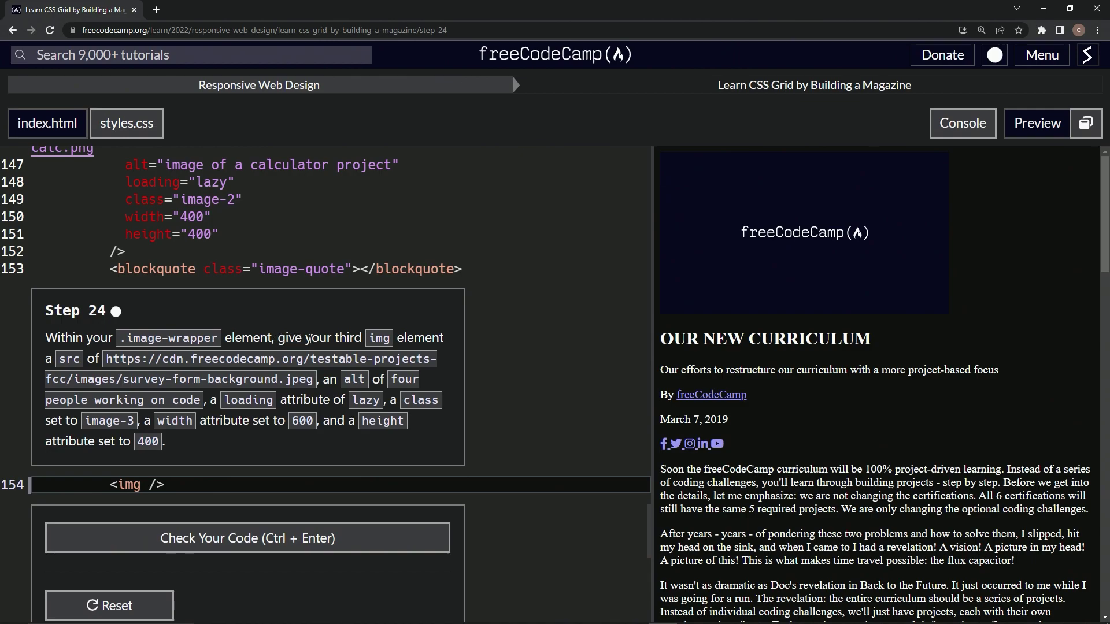
pyautogui.scroll(3, 207, 250)
# Paste a copy of the calculator image's attributes into the empty third img tag.
pyautogui.moveTo(109, 360); pyautogui.dragTo(144, 221)
pyautogui.hotkey('ctrl', 'c')
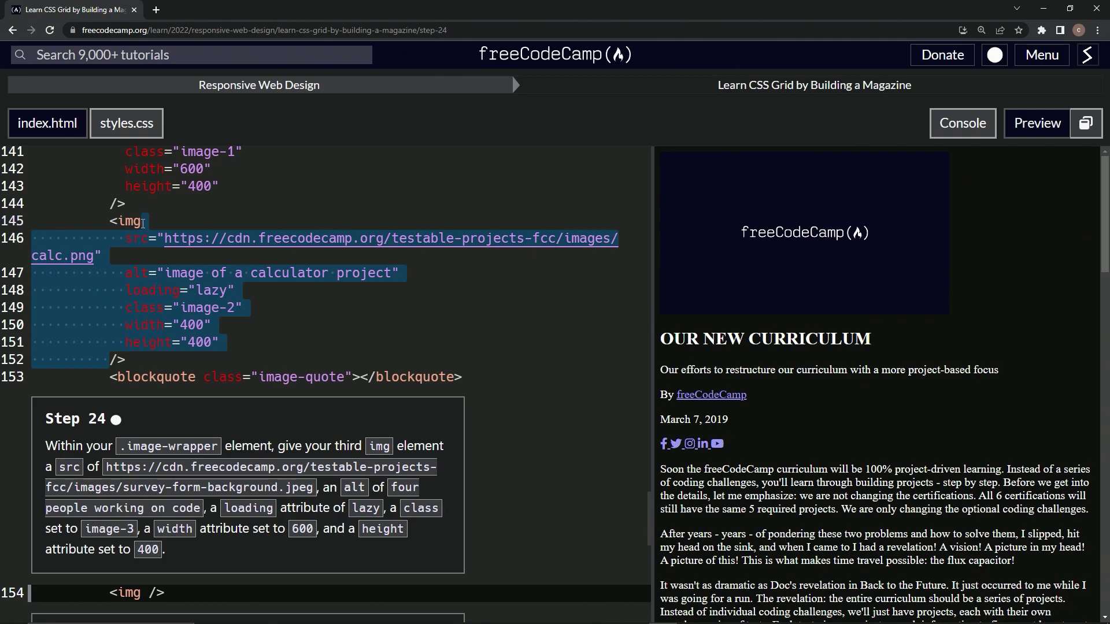
pyautogui.scroll(-5, 142, 400)
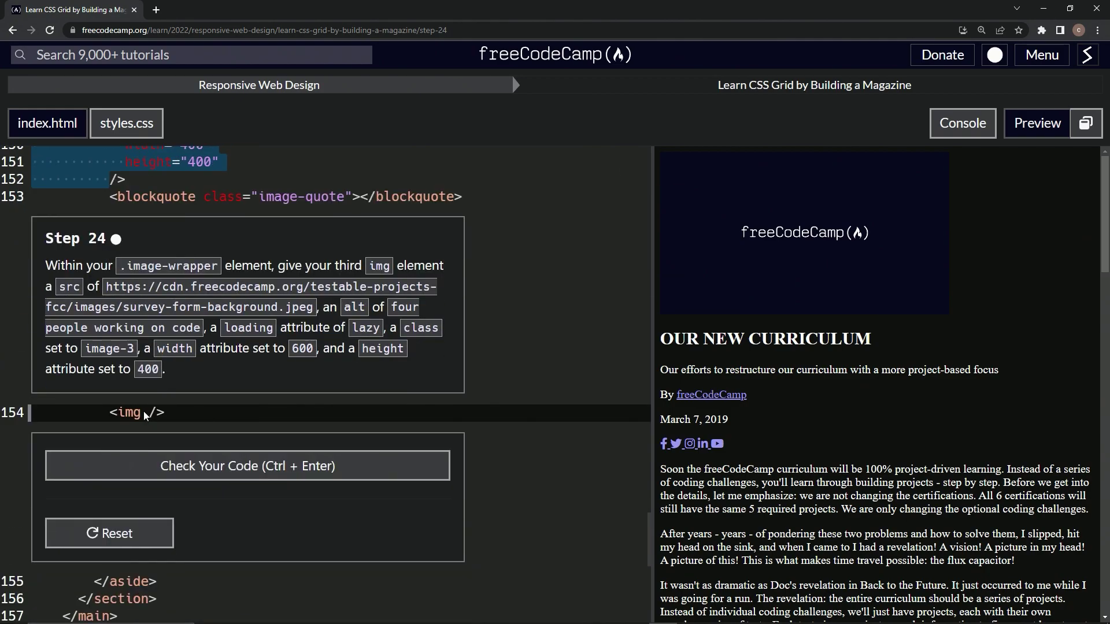
pyautogui.click(140, 414)
pyautogui.hotkey('ctrl', 'v')
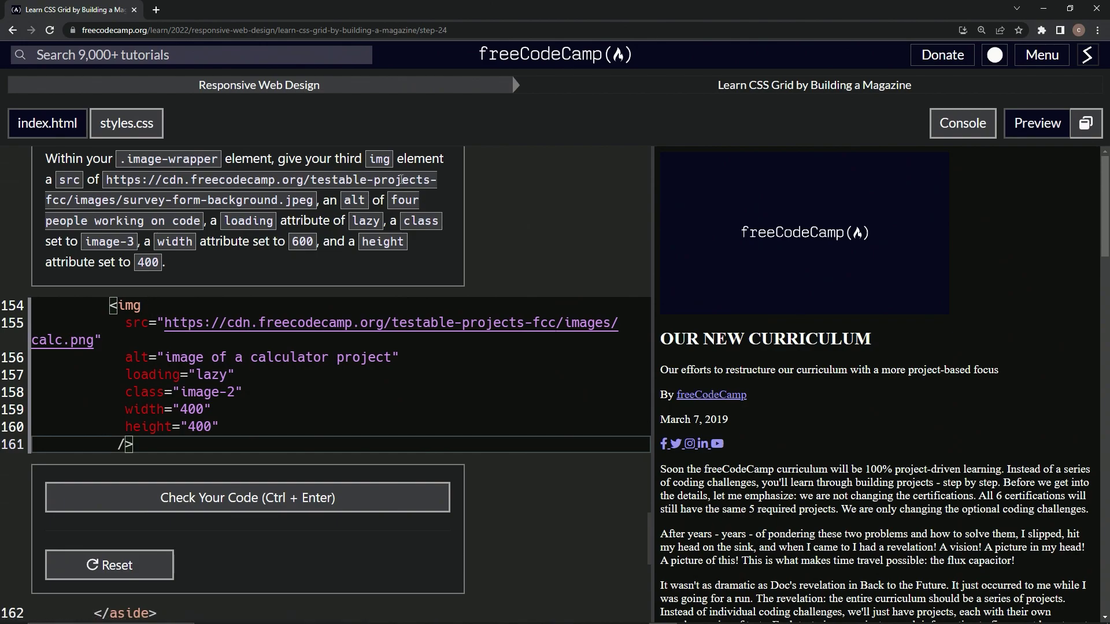
# Give the third img src survey-form-background.jpeg and alt 'four people working on code'.
pyautogui.moveTo(124, 200); pyautogui.dragTo(314, 200)
pyautogui.hotkey('ctrl', 'c')
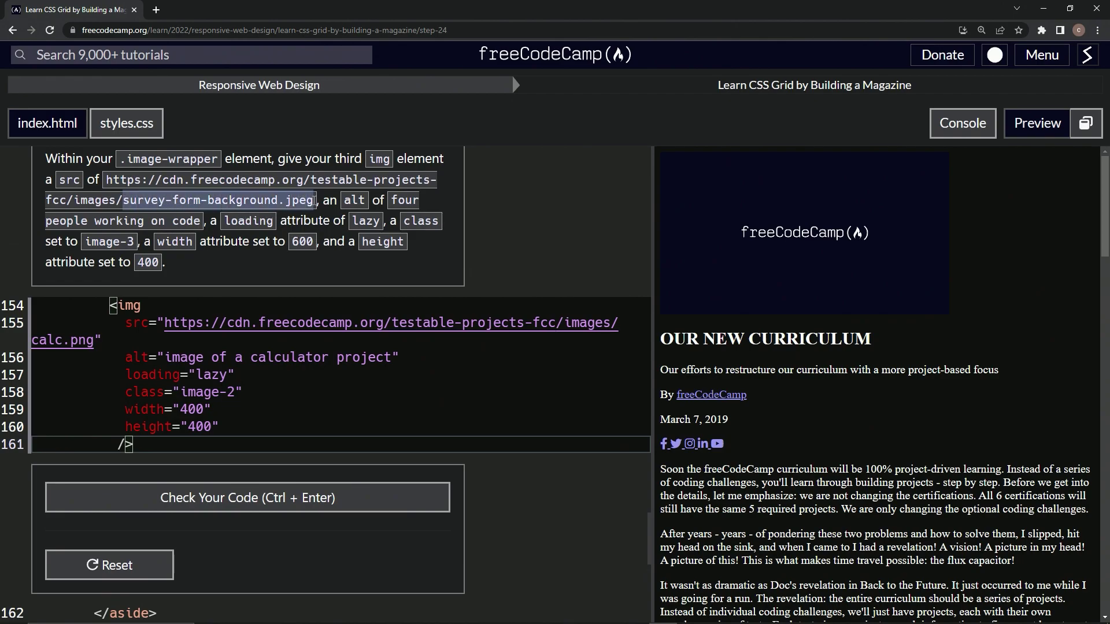
pyautogui.moveTo(32, 340); pyautogui.dragTo(96, 341)
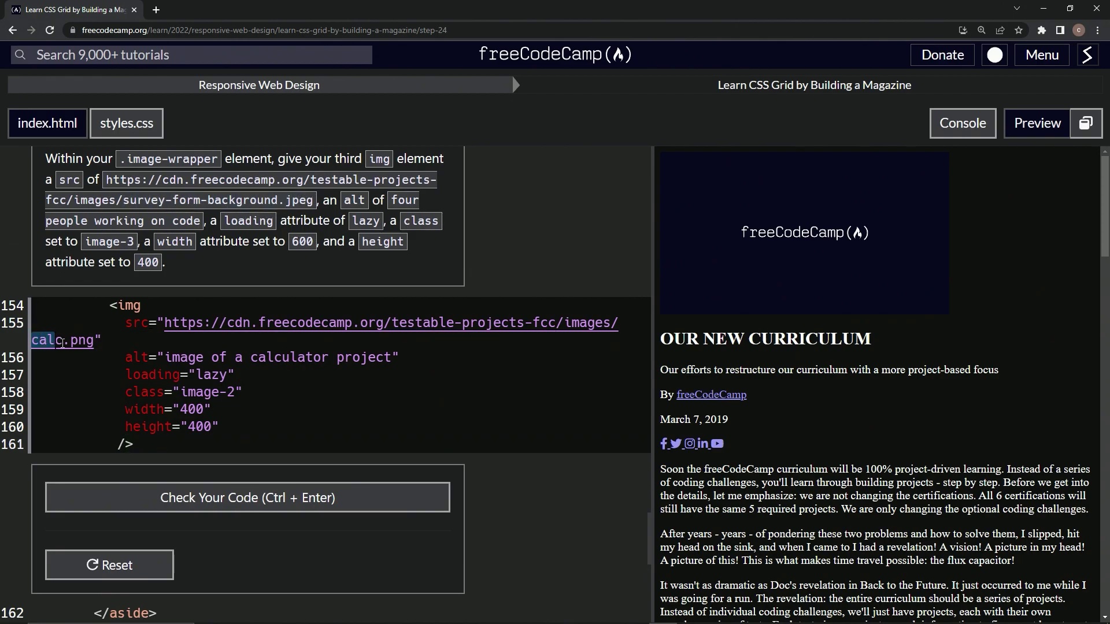
pyautogui.hotkey('ctrl', 'v')
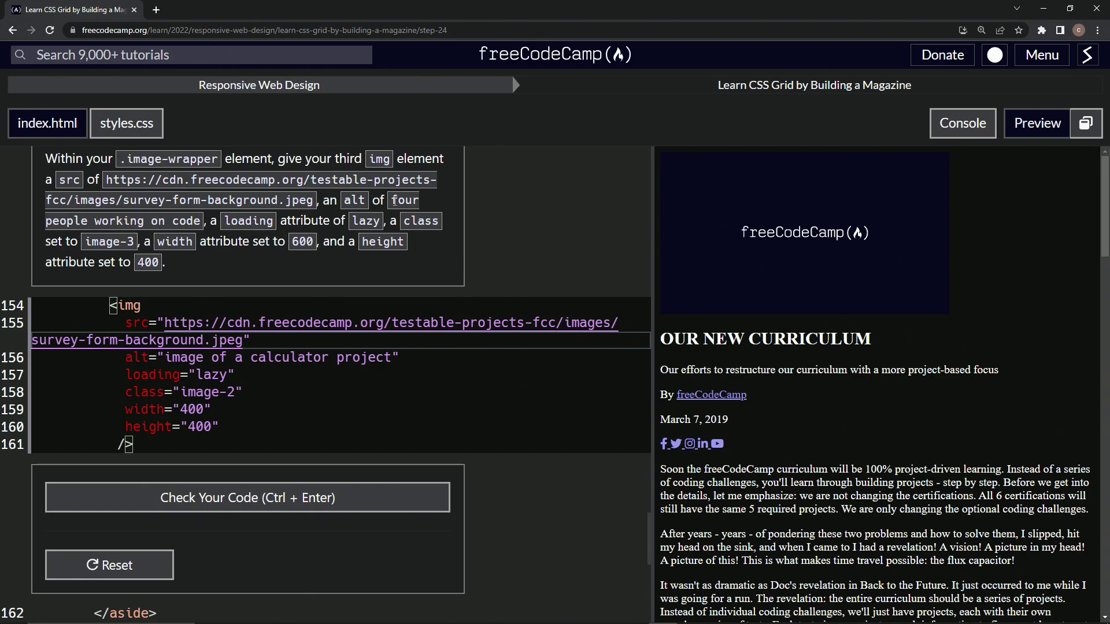
pyautogui.moveTo(391, 200); pyautogui.dragTo(207, 221)
pyautogui.hotkey('ctrl', 'c')
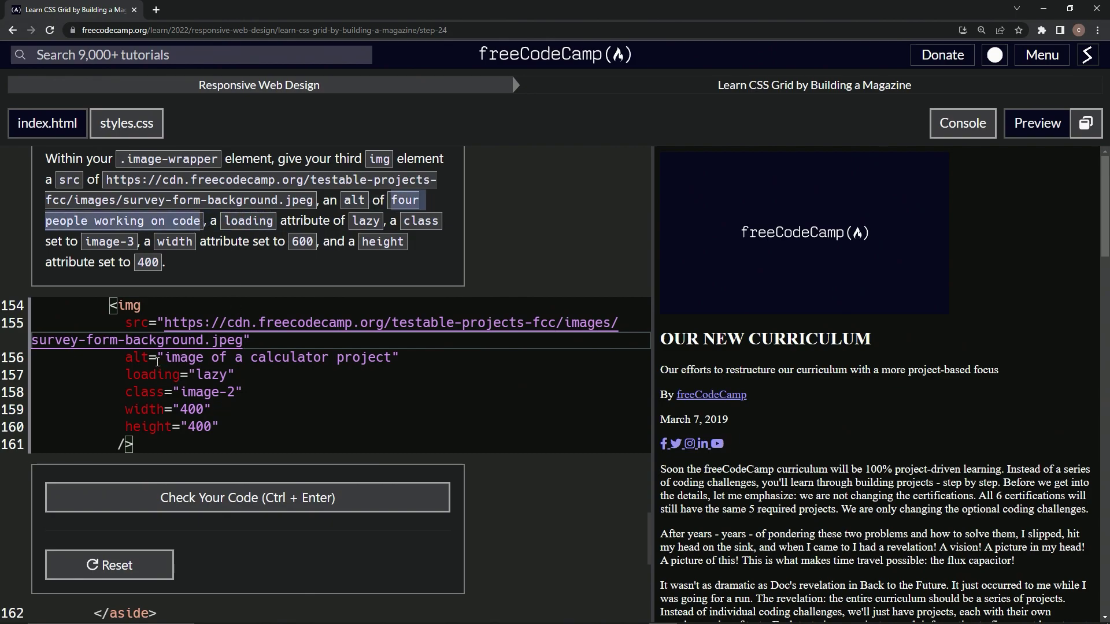
pyautogui.moveTo(165, 357); pyautogui.dragTo(399, 357)
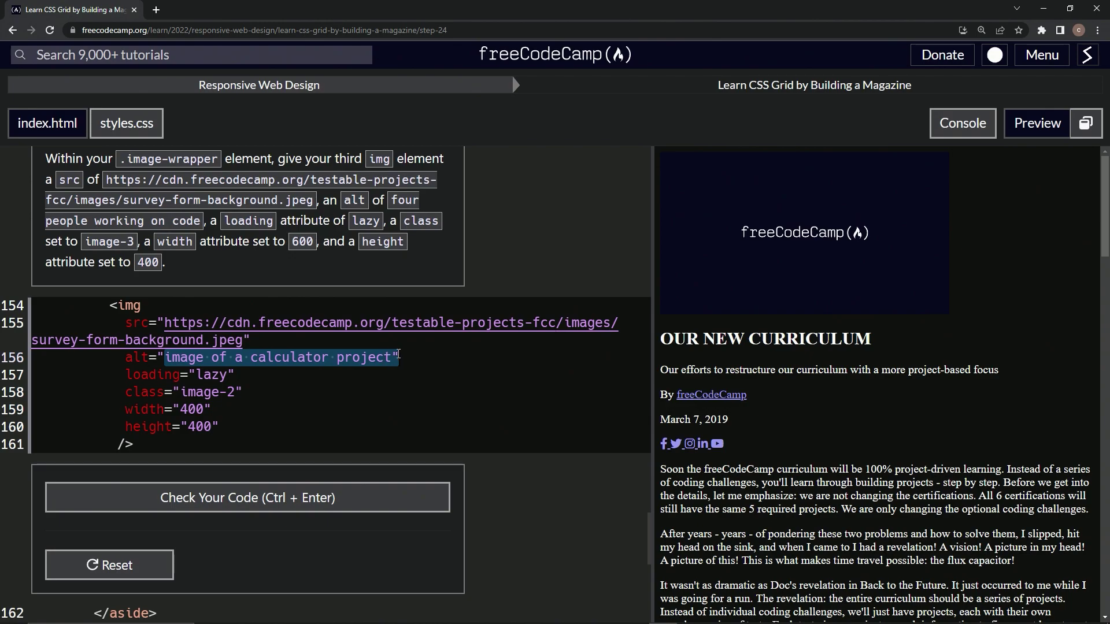
pyautogui.hotkey('ctrl', 'v')
# Change the third image's class to image-3 and its width to 600.
pyautogui.click(235, 392)
pyautogui.press('BackSpace')
pyautogui.write('3')
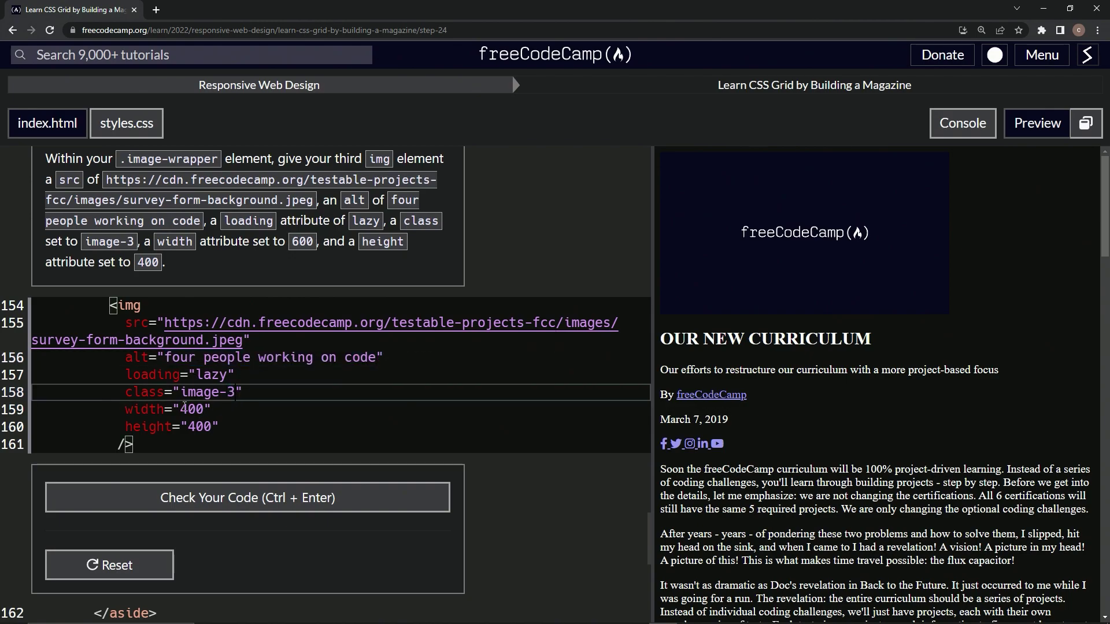
pyautogui.click(182, 411)
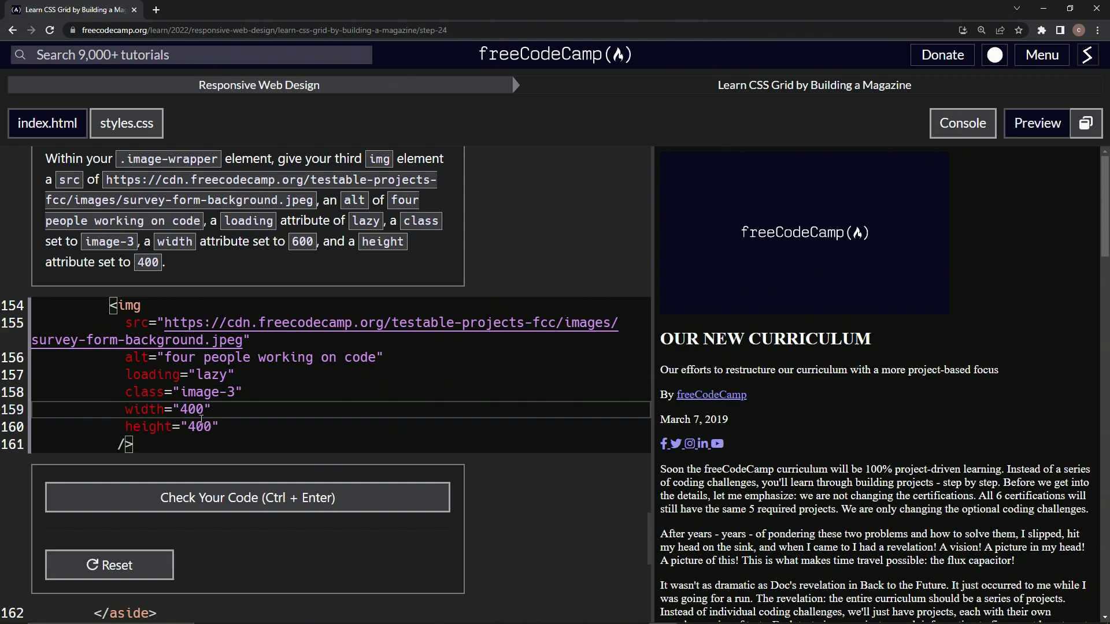
pyautogui.press('BackSpace')
pyautogui.write('6')
# Check the Step 24 code and submit it to advance to Step 25.
pyautogui.click(214, 505)
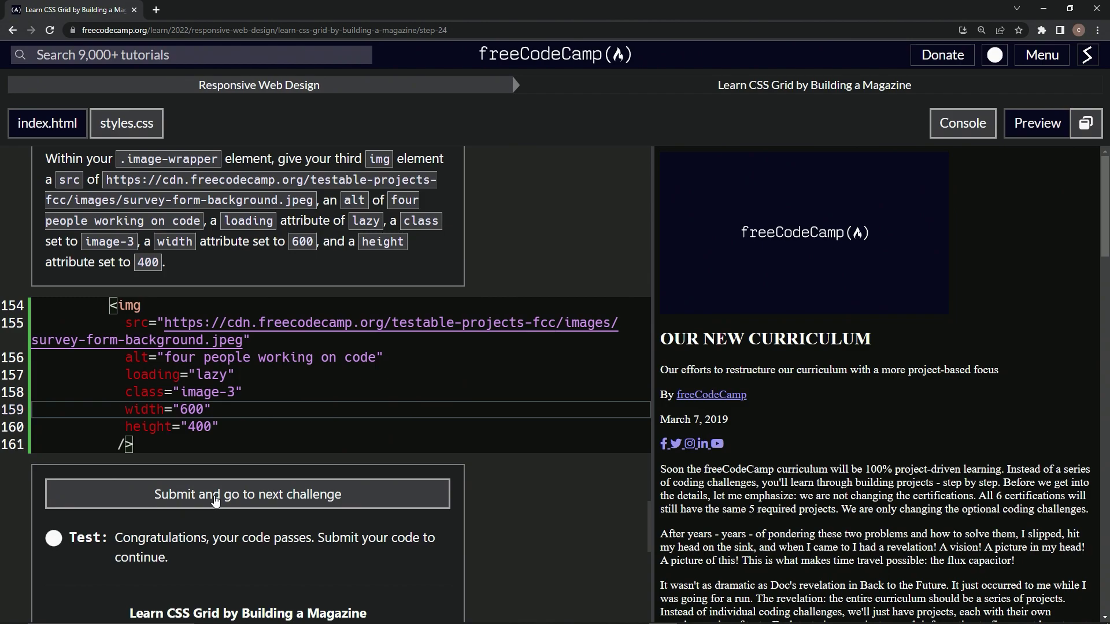
pyautogui.click(214, 502)
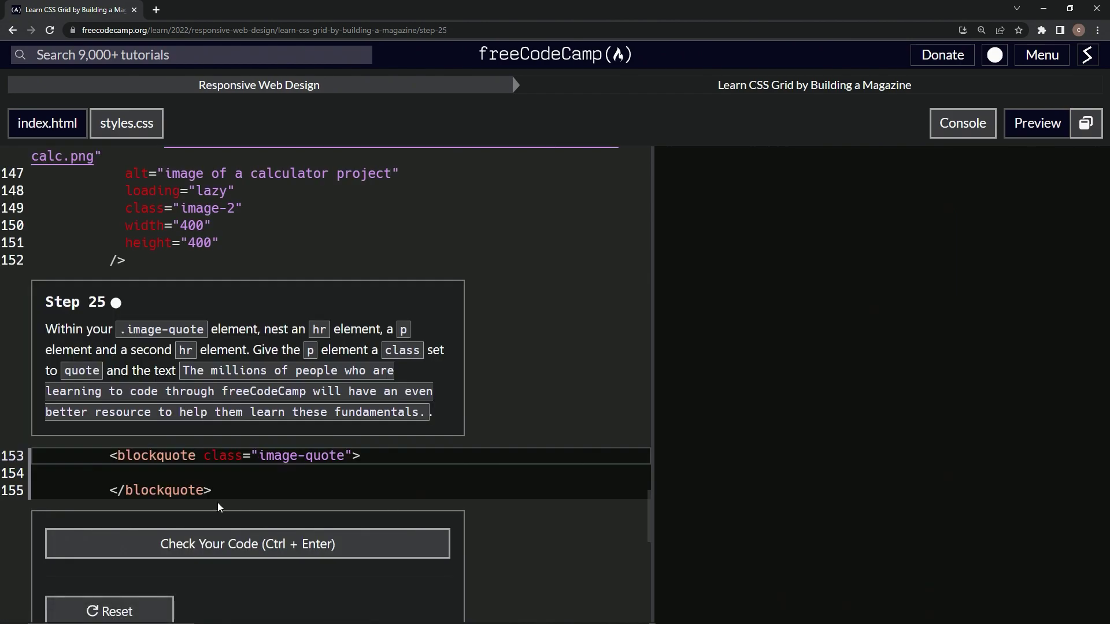